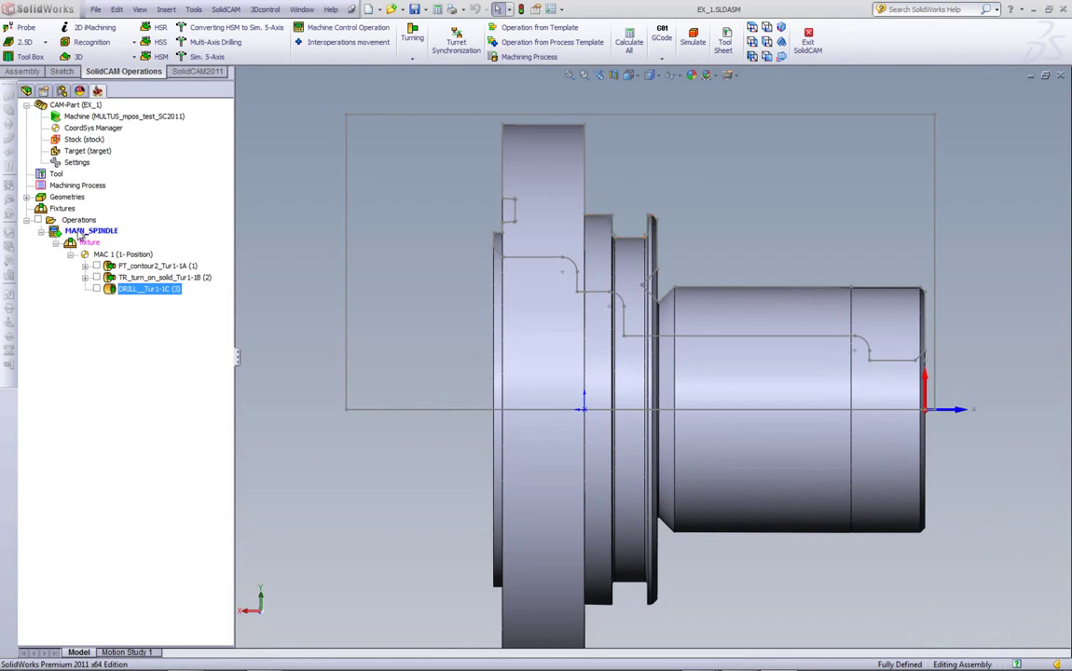
- Open the Operations context menu in the SolidCAM Manager tree to add a turning operation
right_click(74, 219)
- Add a new Grooving operation and start defining its geometry on the solid model
mouse_move(99, 241)
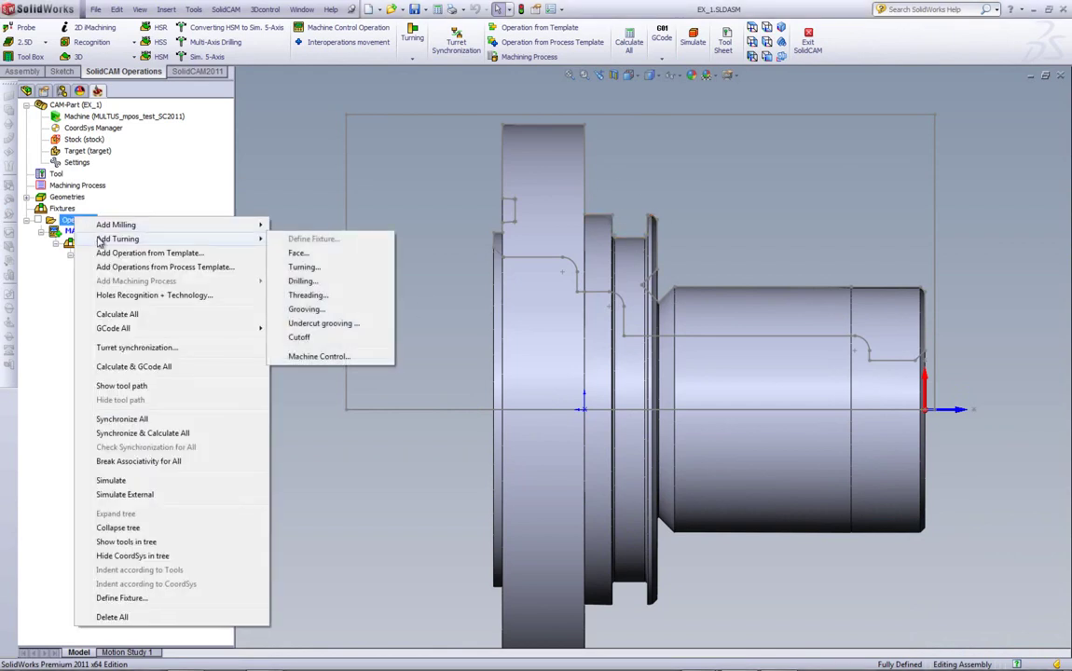
left_click(300, 309)
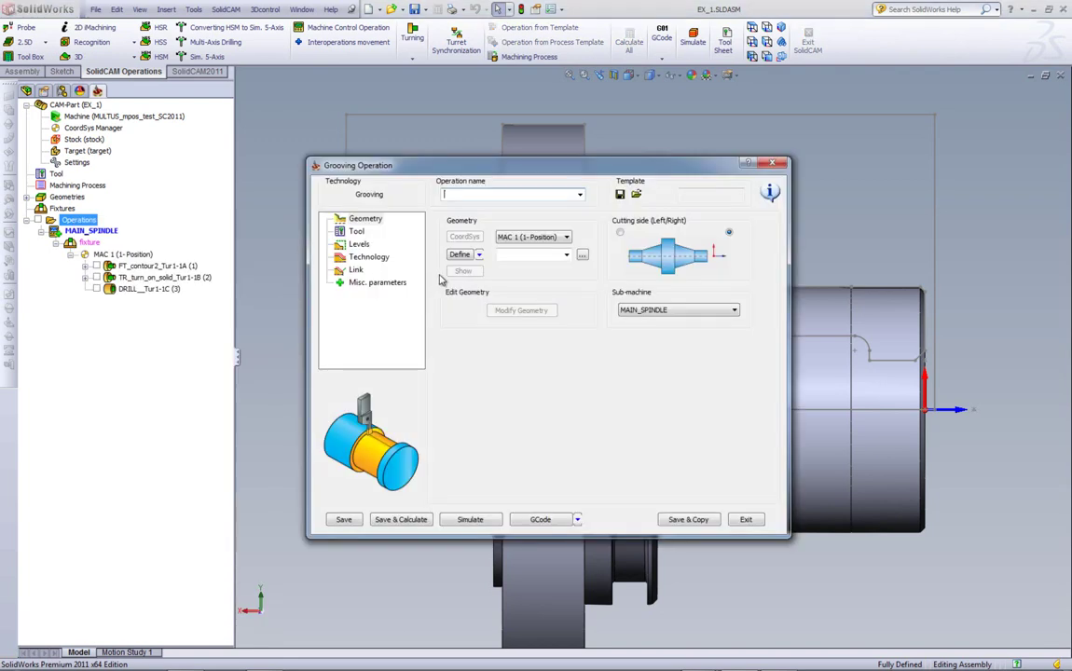
left_click(478, 257)
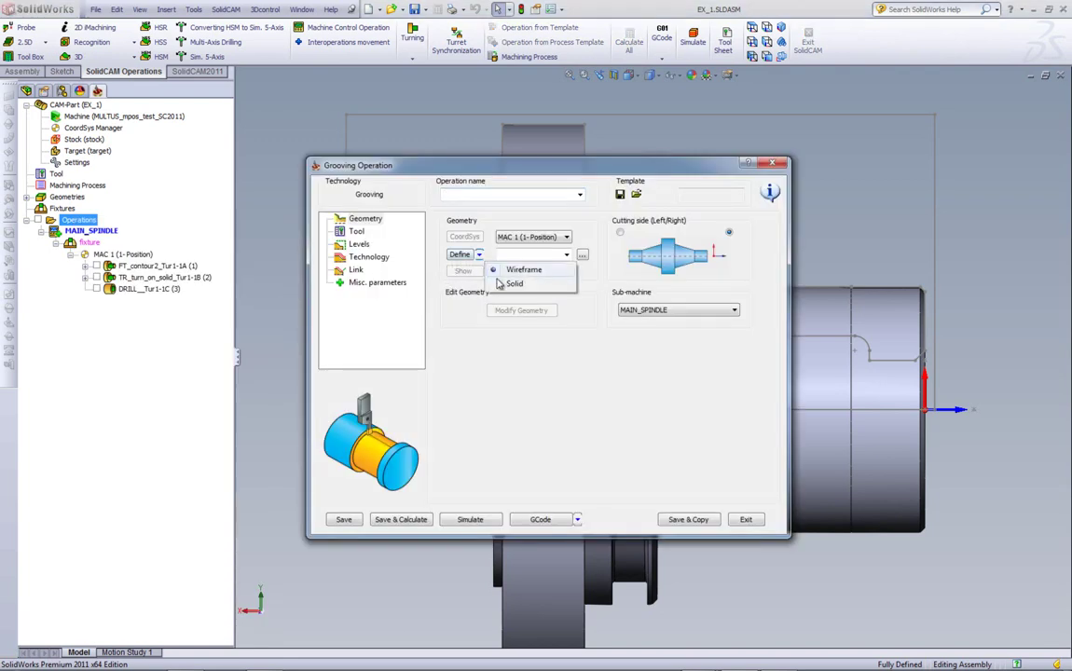
left_click(462, 270)
left_click(460, 257)
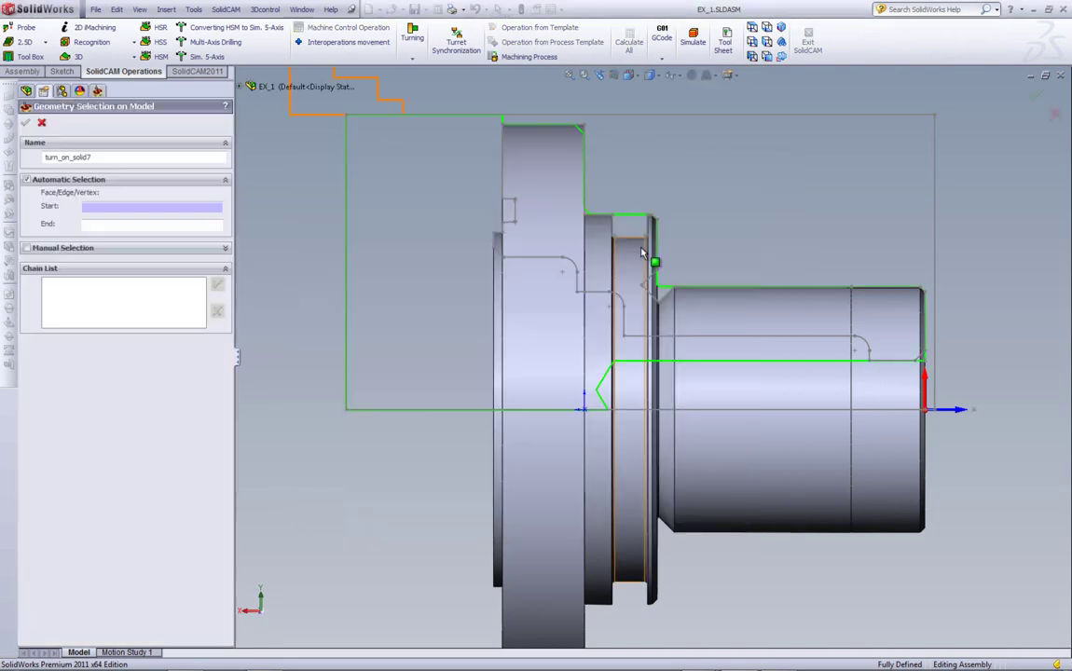
- Chain the groove geometry from Face22 to Face23 and accept it
scroll(647, 256, "down", 5)
scroll(653, 260, "down", 5)
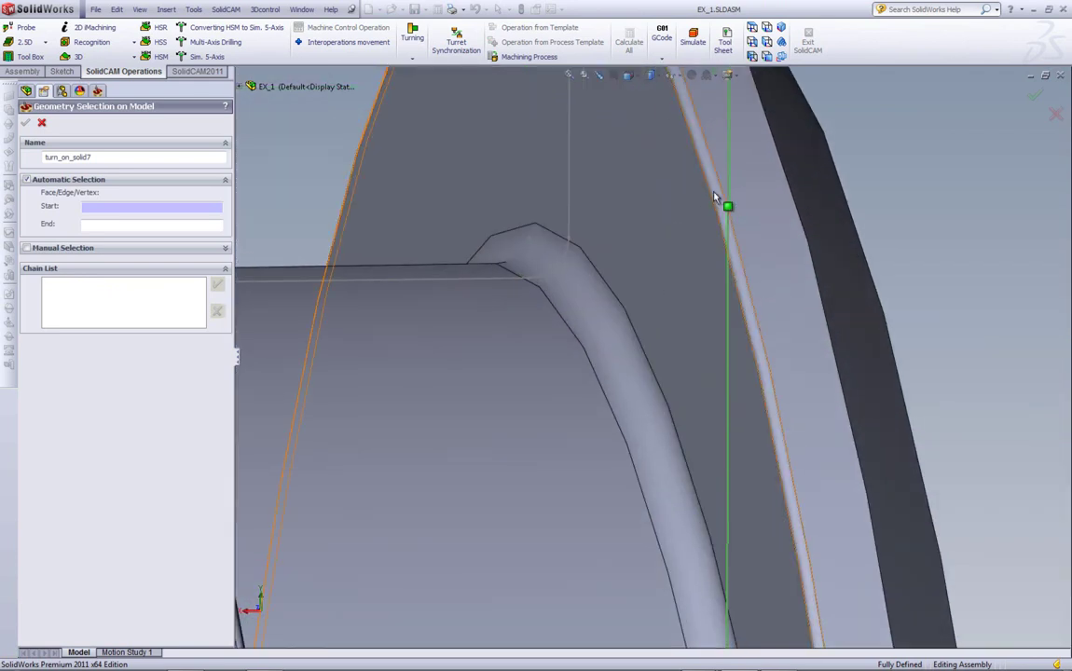
left_click(714, 200)
scroll(643, 294, "up", 5)
middle_click_drag(613, 313, 337, 257)
scroll(337, 258, "down", 5)
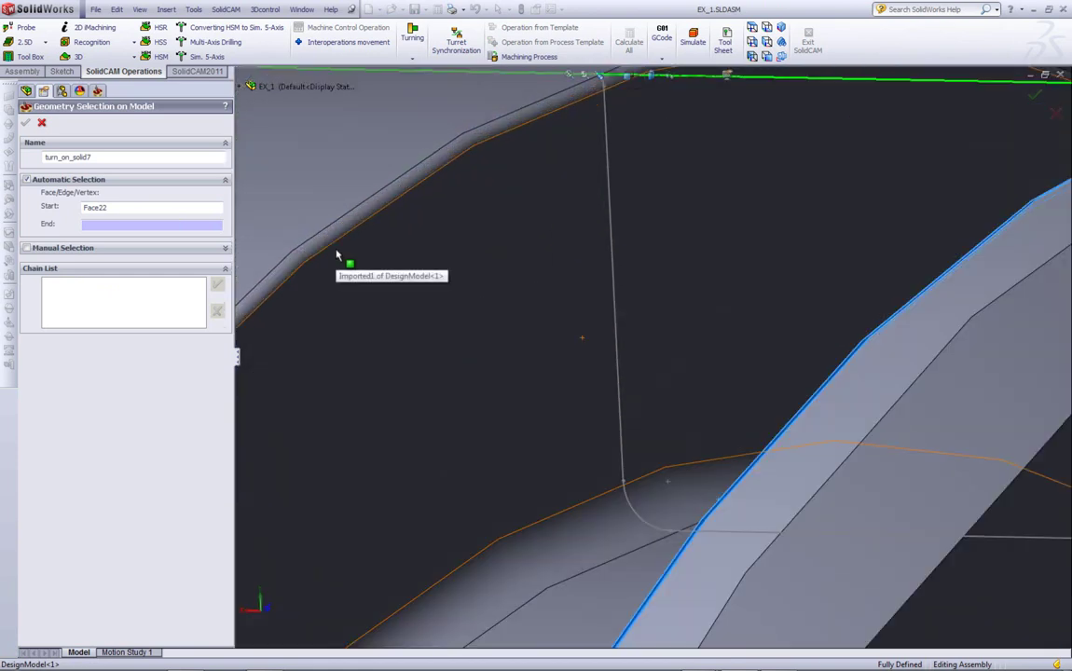
left_click(348, 230)
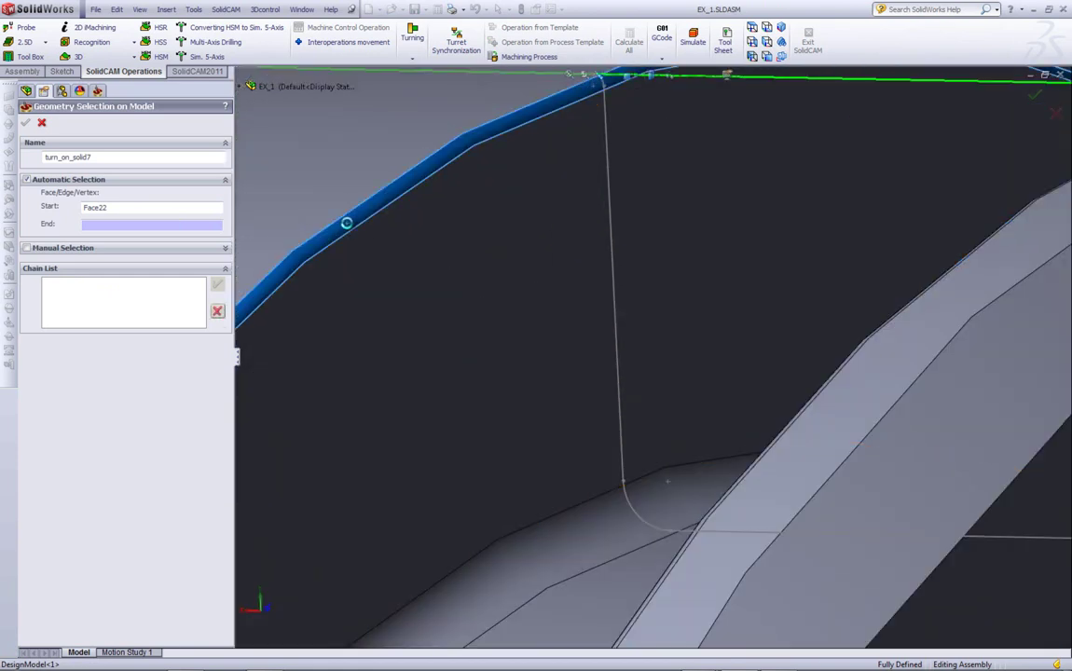
left_click(26, 122)
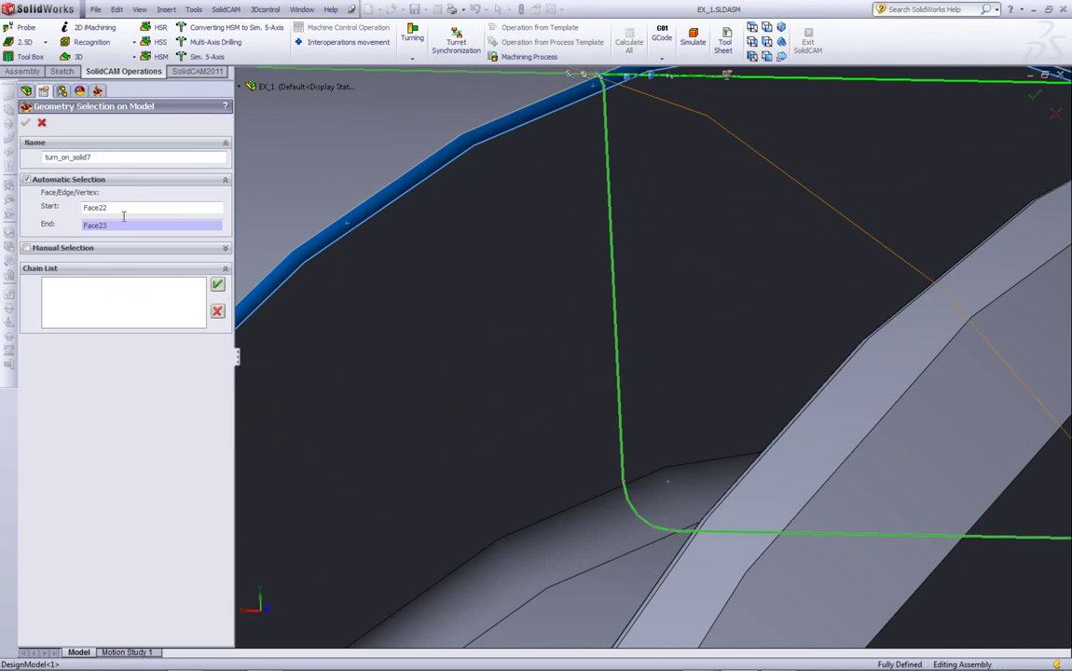
left_click(517, 440)
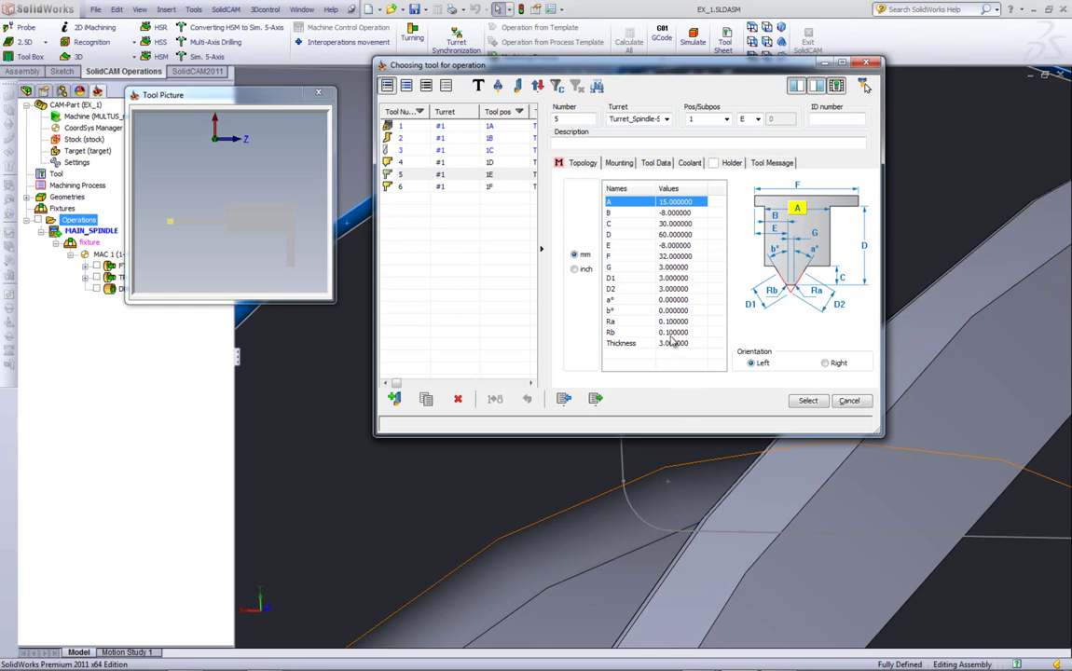
- Select external grooving tool 5 and set its tool angle to 0° (B-angle 90)
left_click(808, 400)
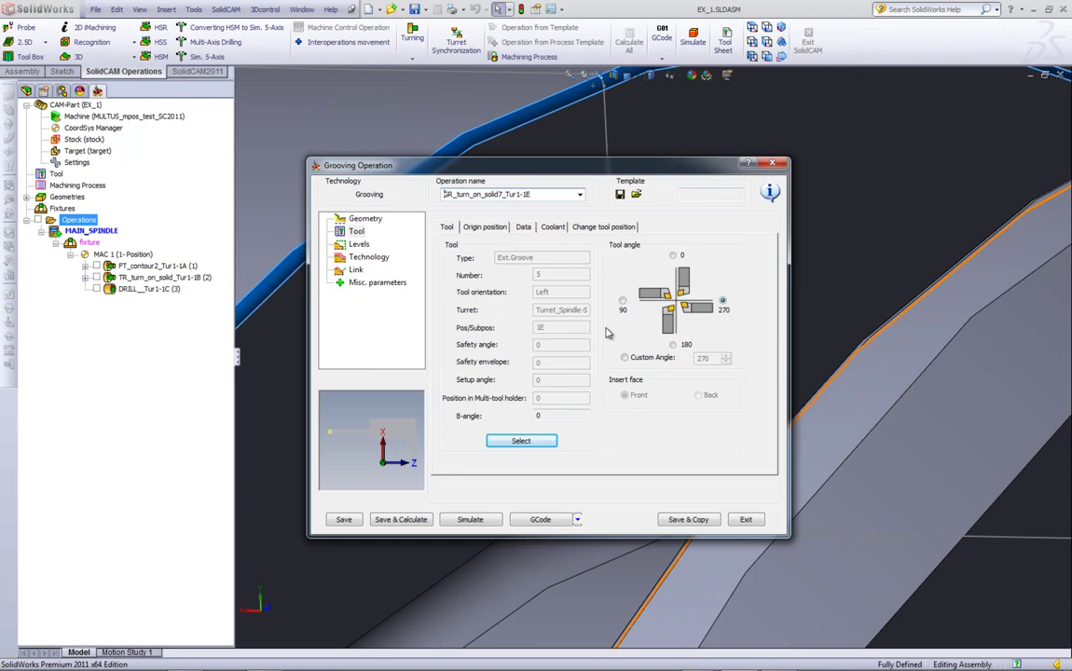
left_click(673, 257)
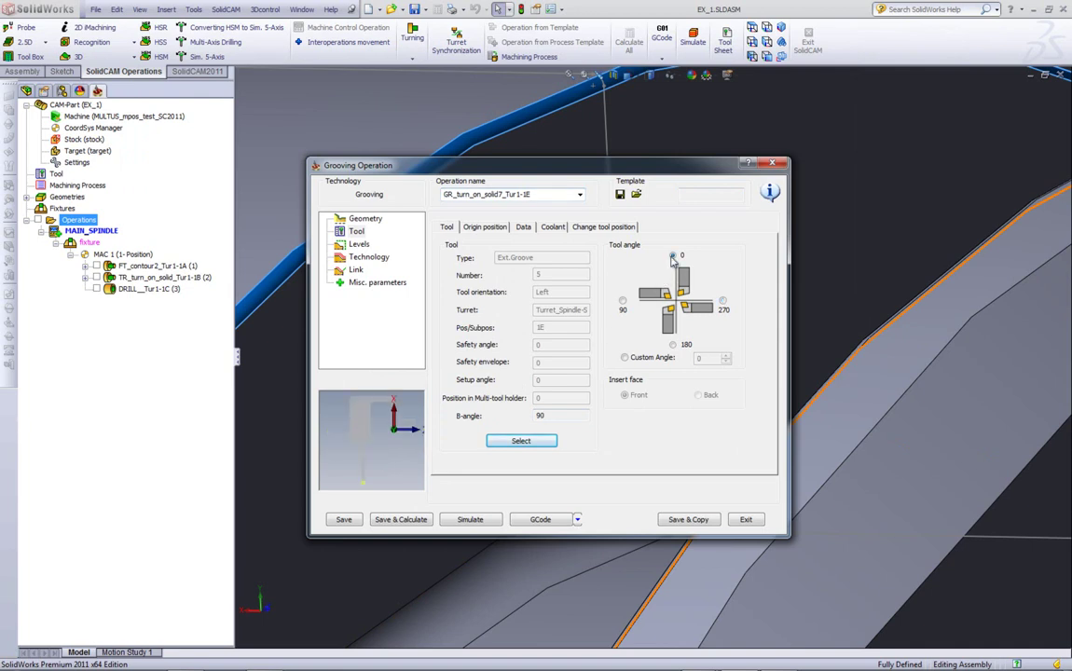
left_click(359, 243)
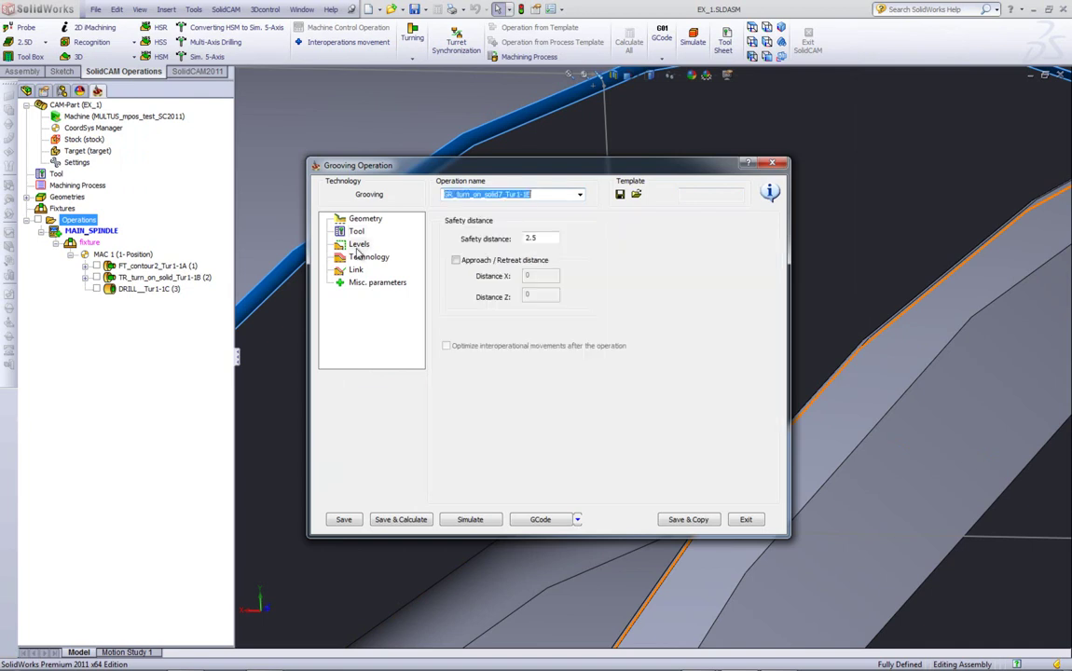
- Set the grooving operation's safety distance to .5 on the Levels page
double_click(545, 239)
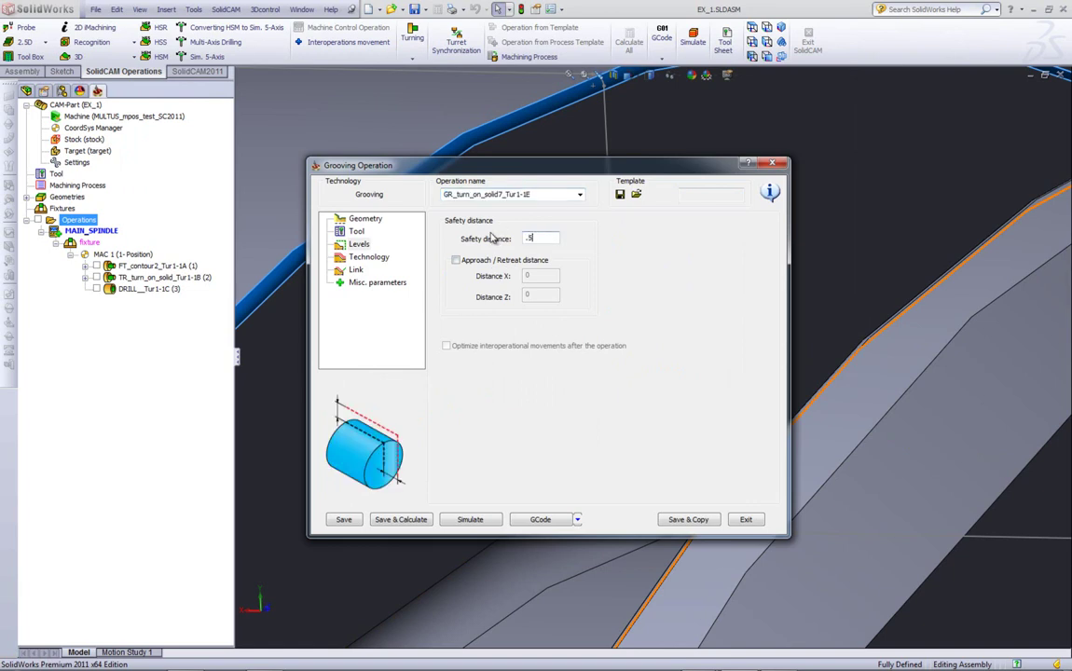
type(".5")
left_click(359, 244)
left_click(372, 258)
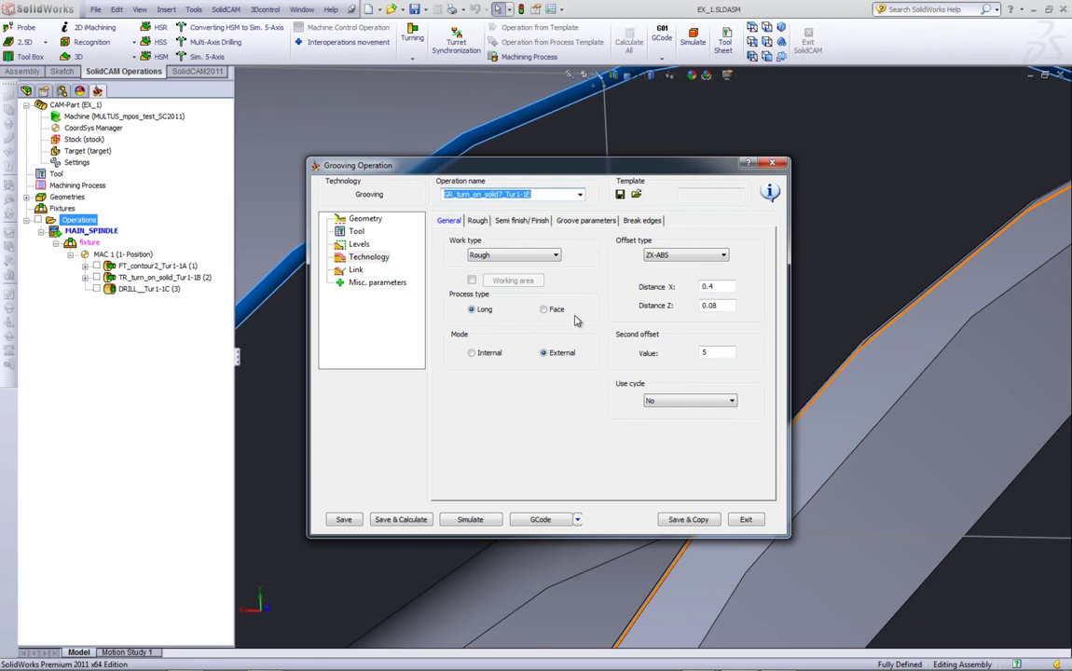
- Keep the Rough work type and enter .2 for the Distance X and Distance Z offsets
left_click(496, 256)
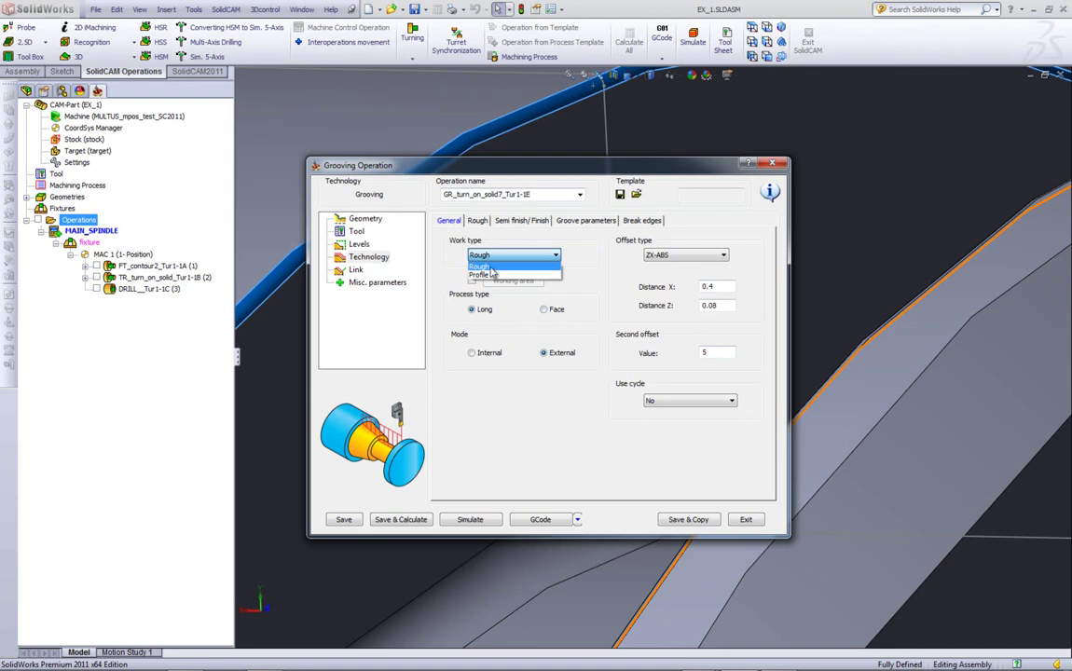
left_click(492, 272)
left_click(496, 258)
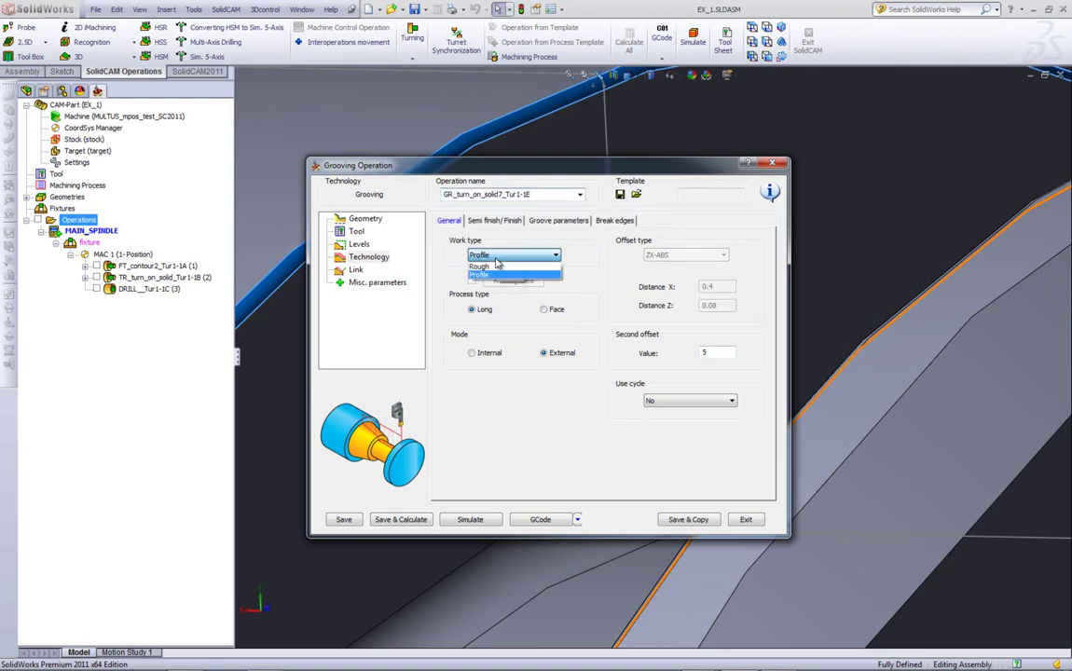
left_click(498, 265)
double_click(704, 285)
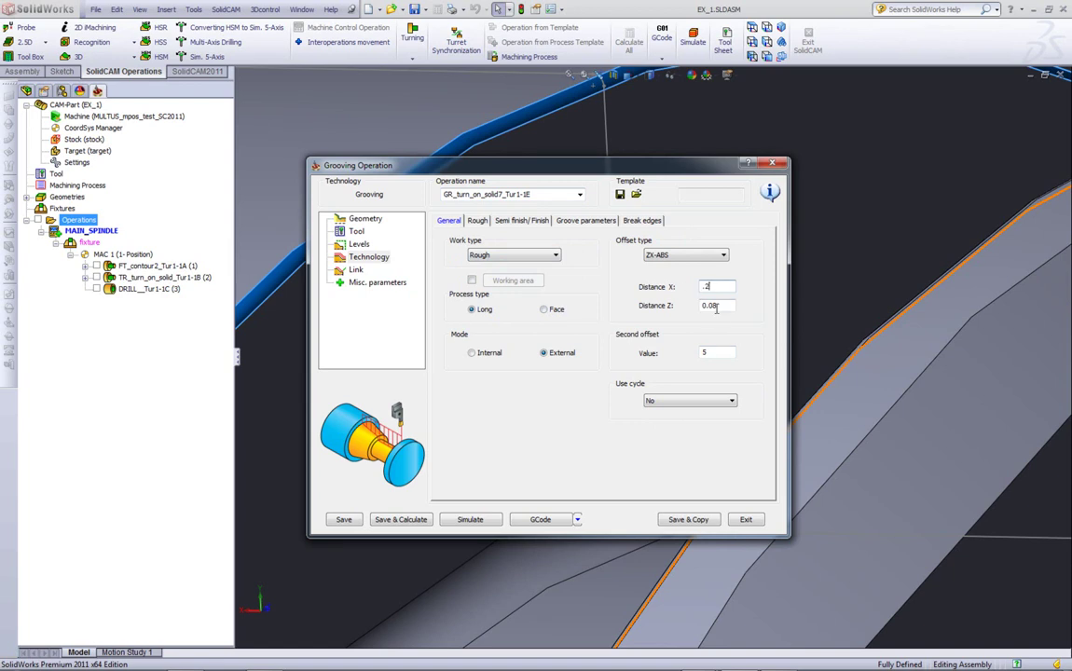
double_click(723, 305)
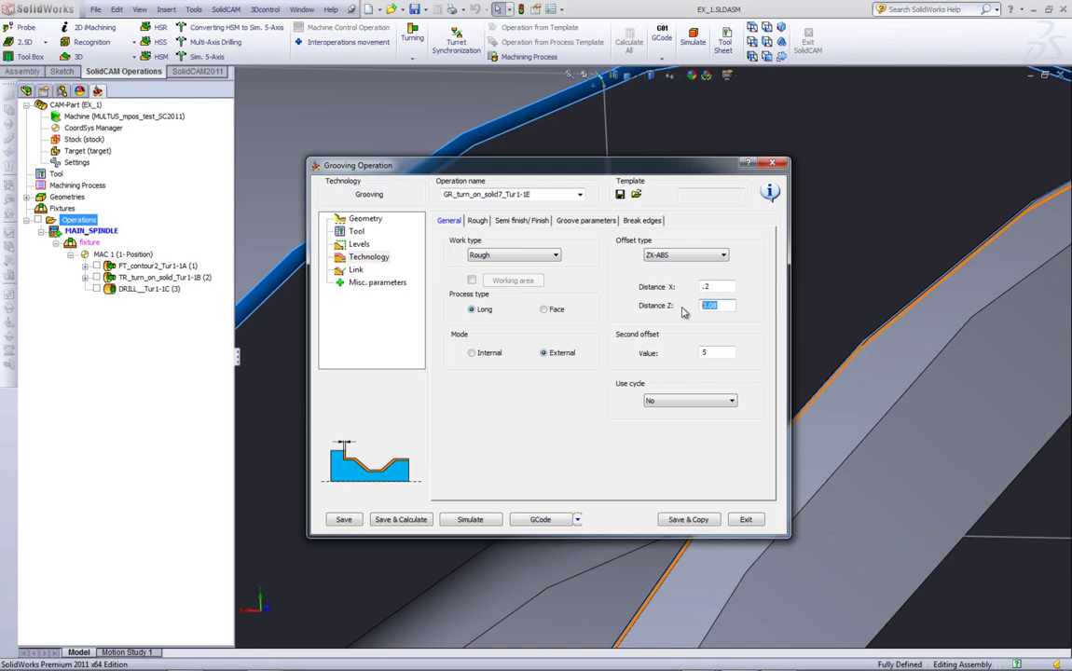
- Finish the Z offset at .2, then make the rough step down Constant and edit the step over
type(".2")
left_click(477, 221)
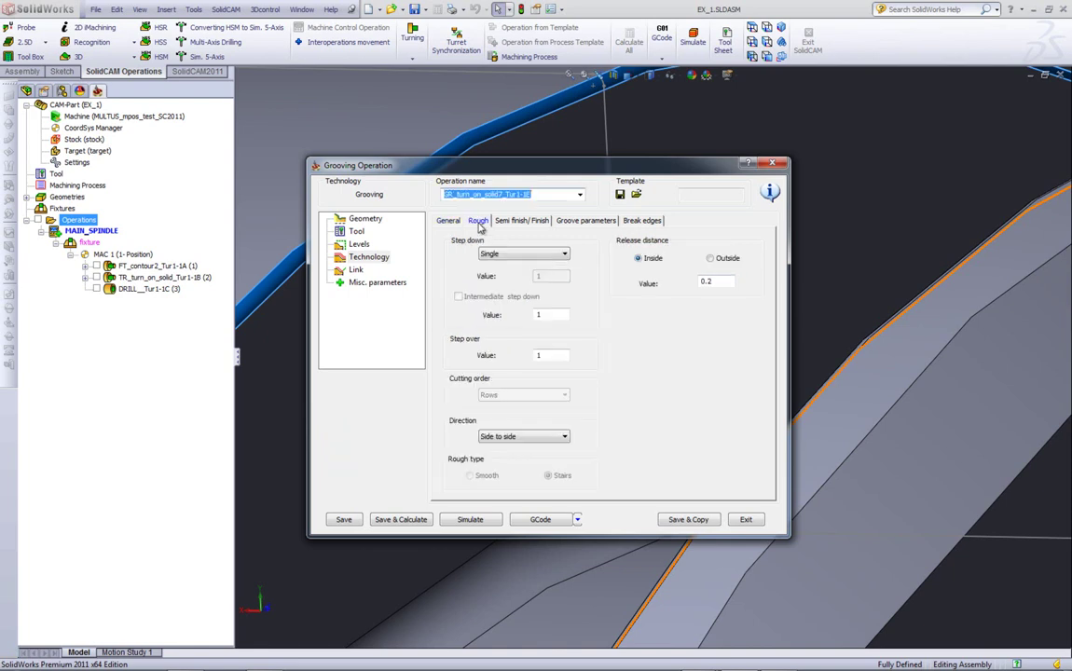
left_click(495, 257)
left_click(495, 257)
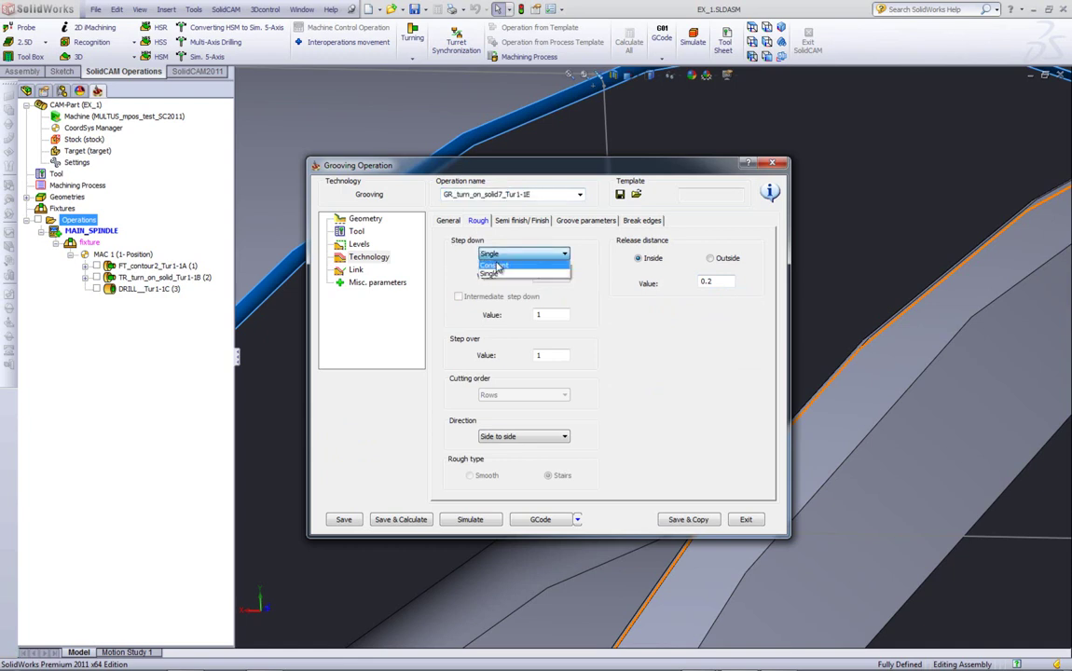
left_click(495, 265)
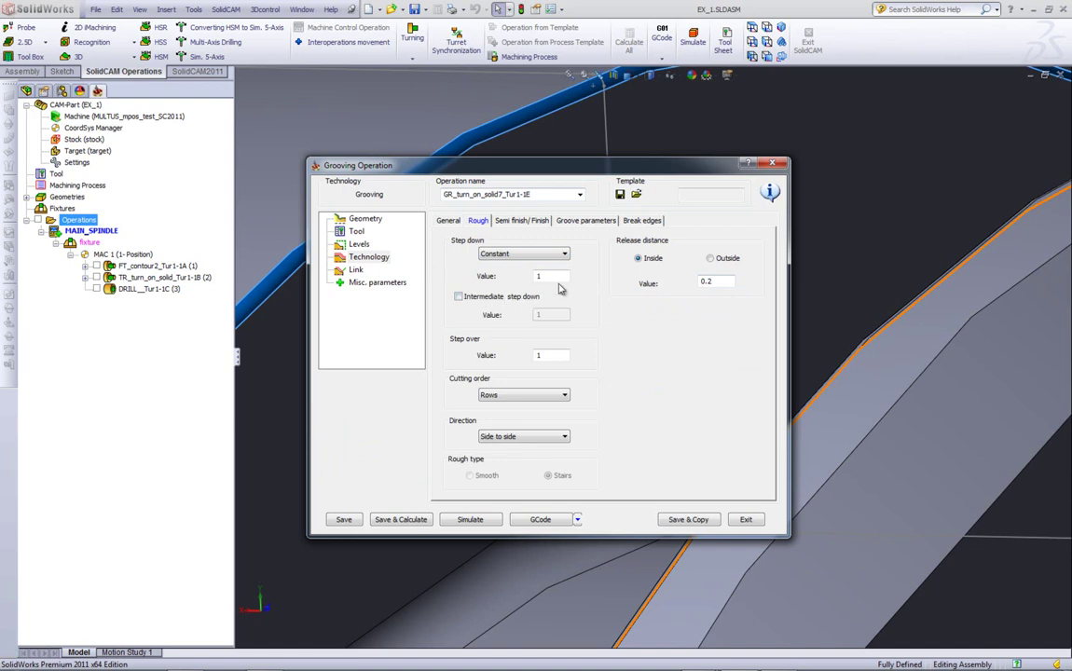
left_click(553, 357)
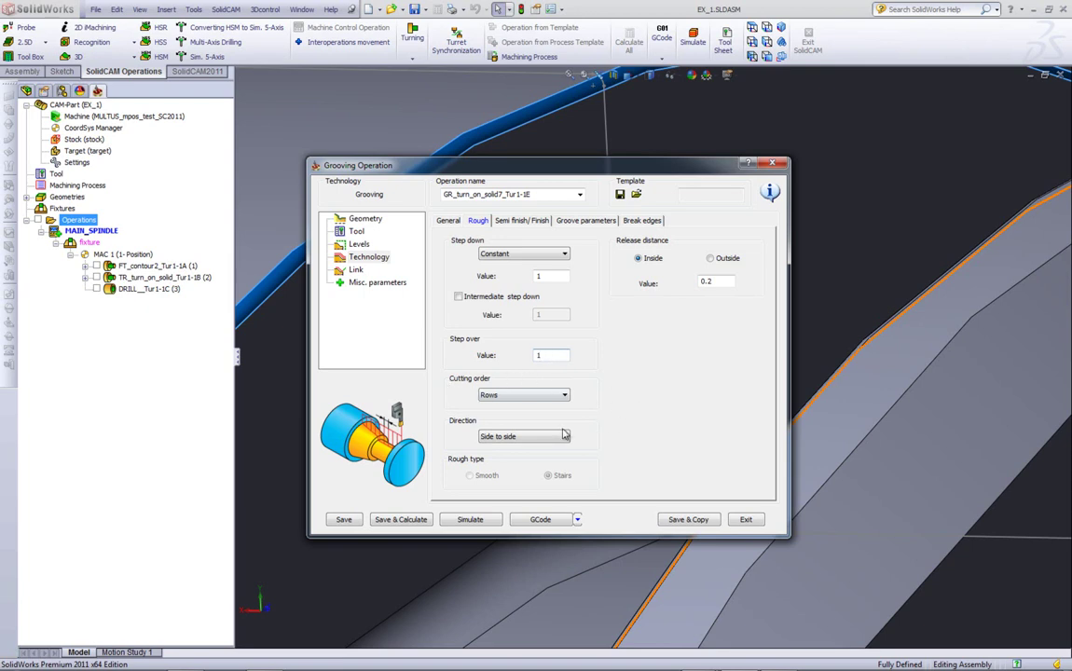
- Set the roughing cutting order to Rows and the direction to Side to side
left_click(511, 397)
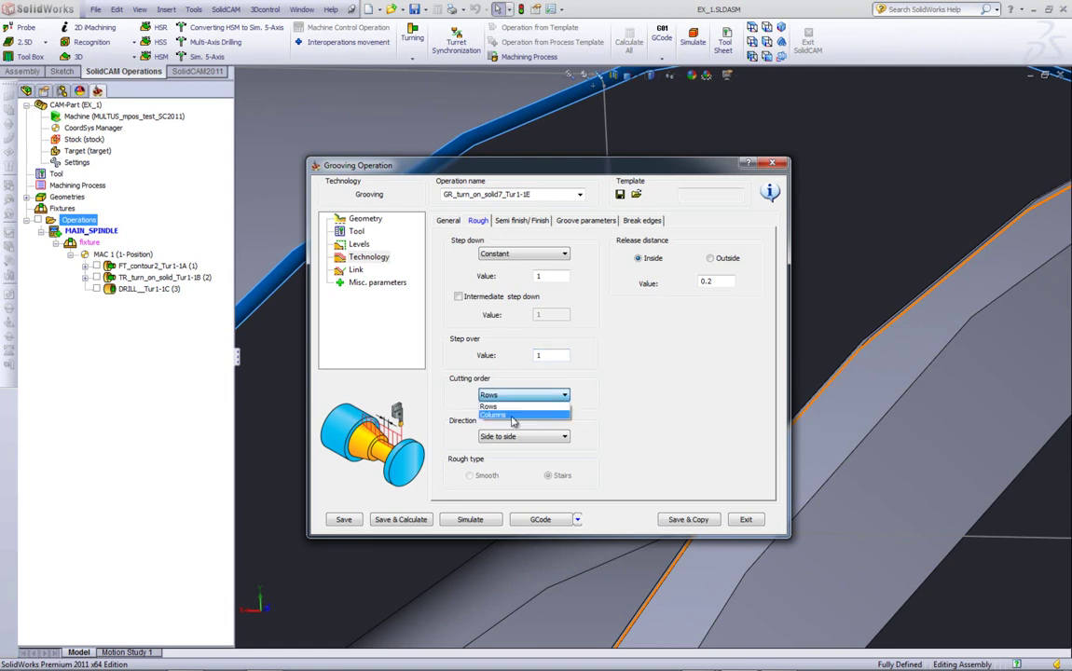
left_click(514, 416)
left_click(511, 396)
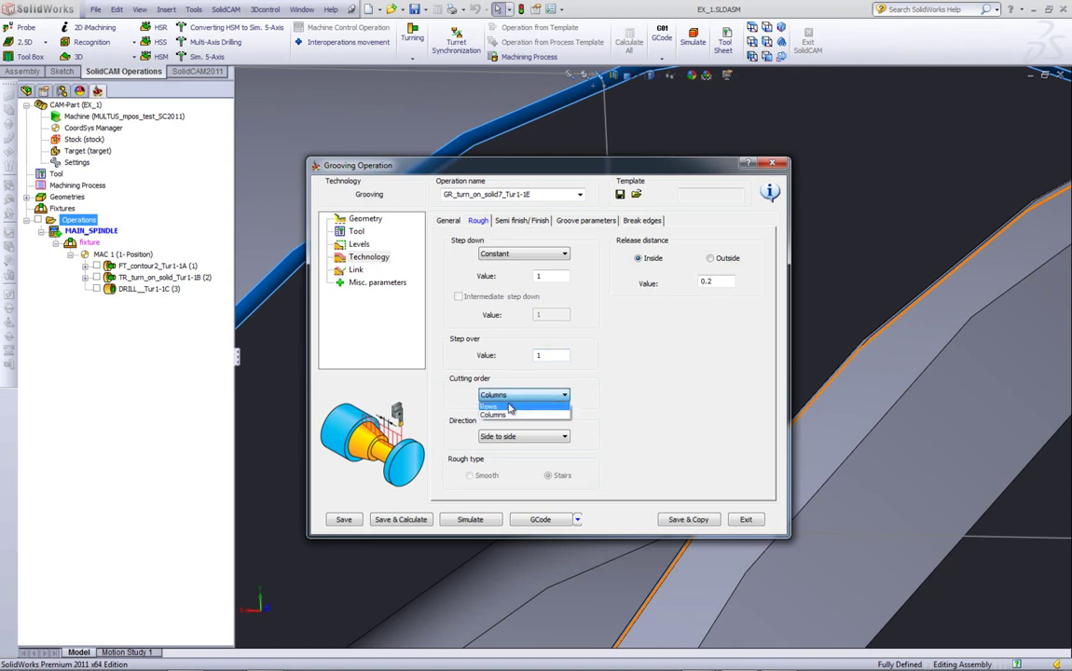
left_click(509, 408)
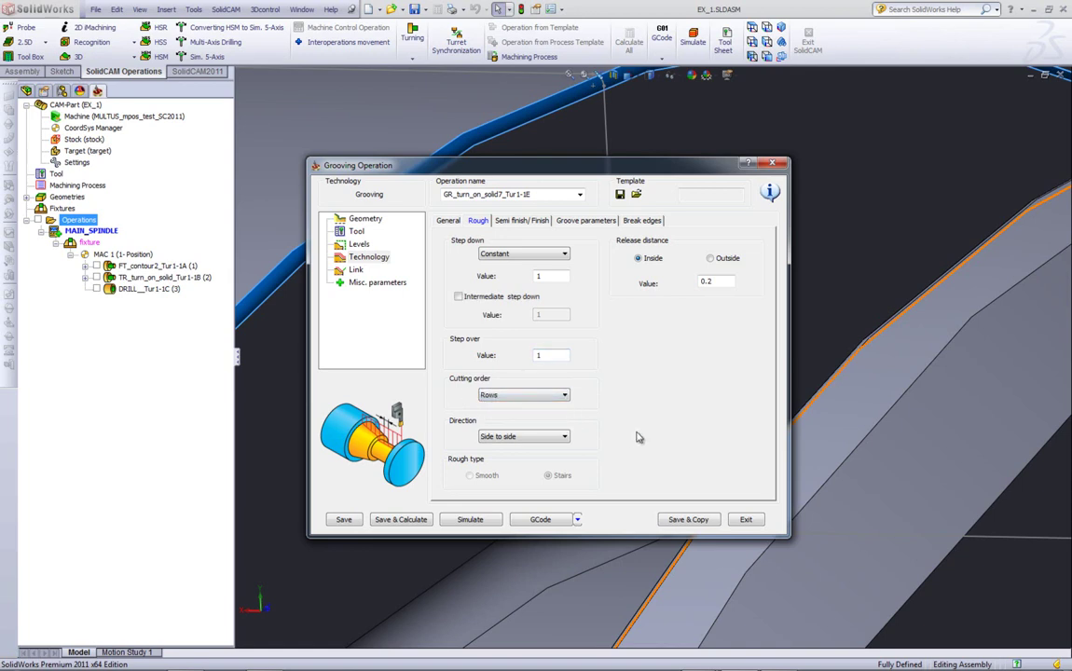
left_click(512, 438)
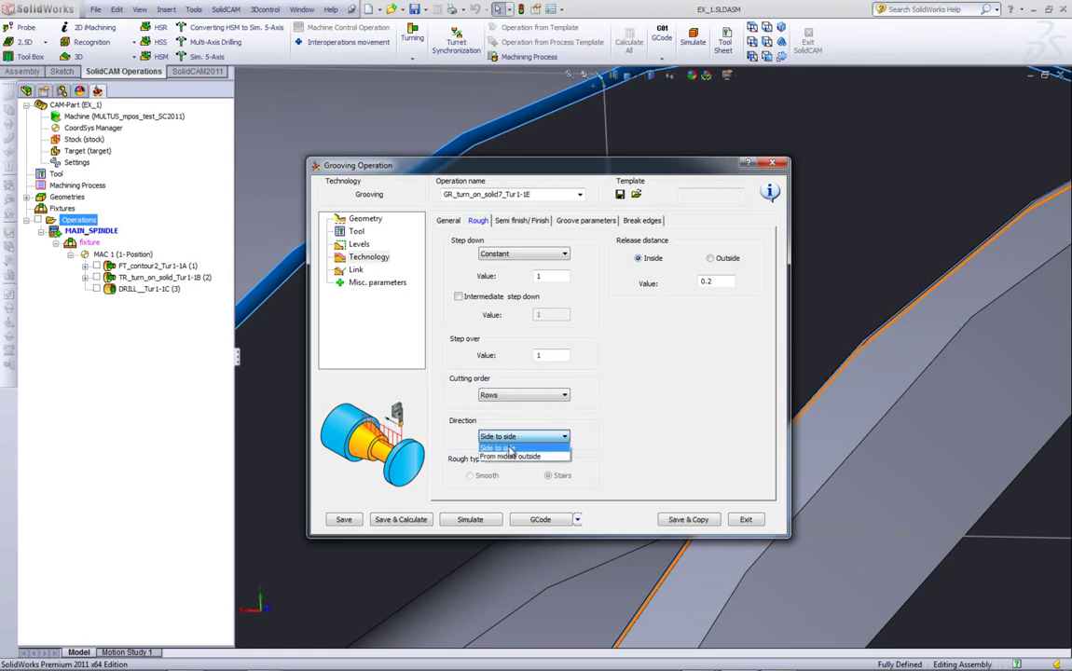
left_click(511, 449)
left_click(513, 437)
left_click(510, 457)
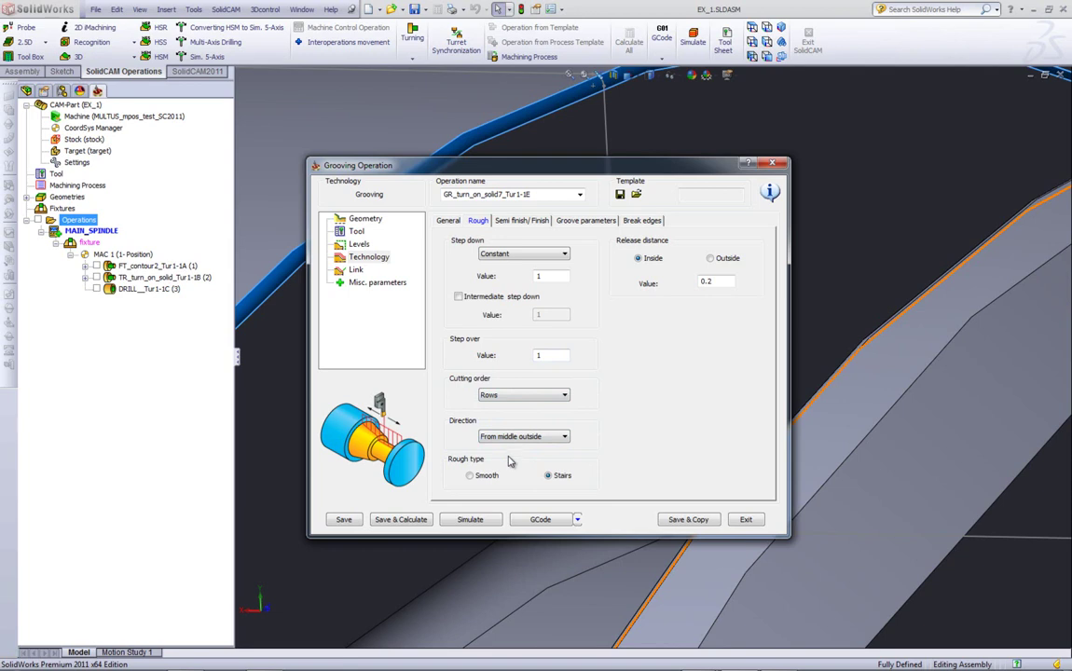
left_click(512, 437)
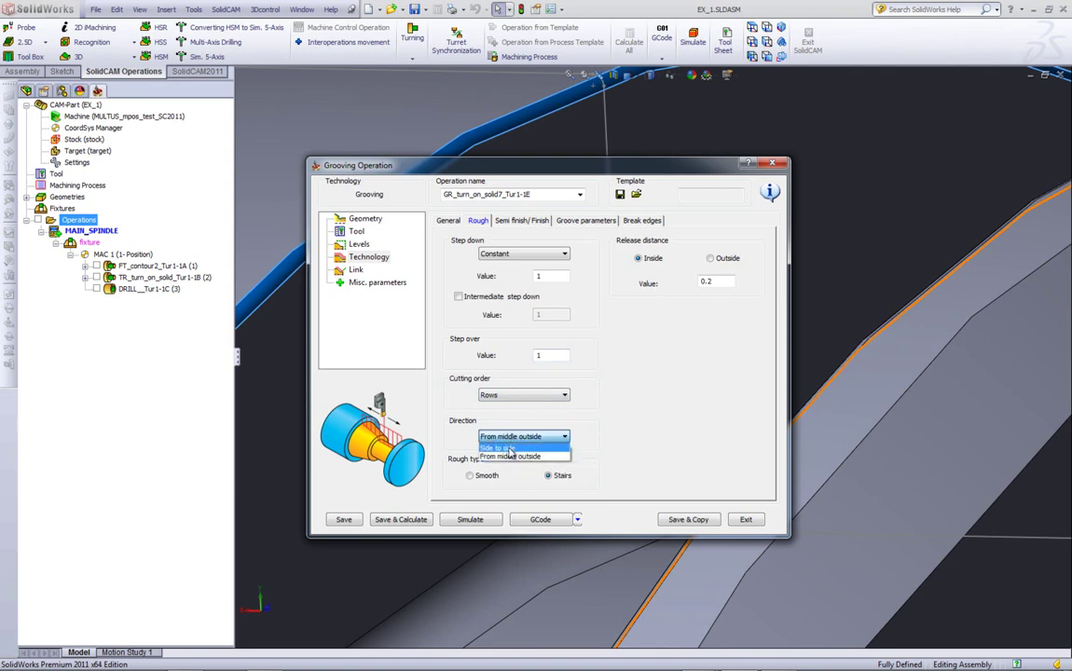
left_click(510, 449)
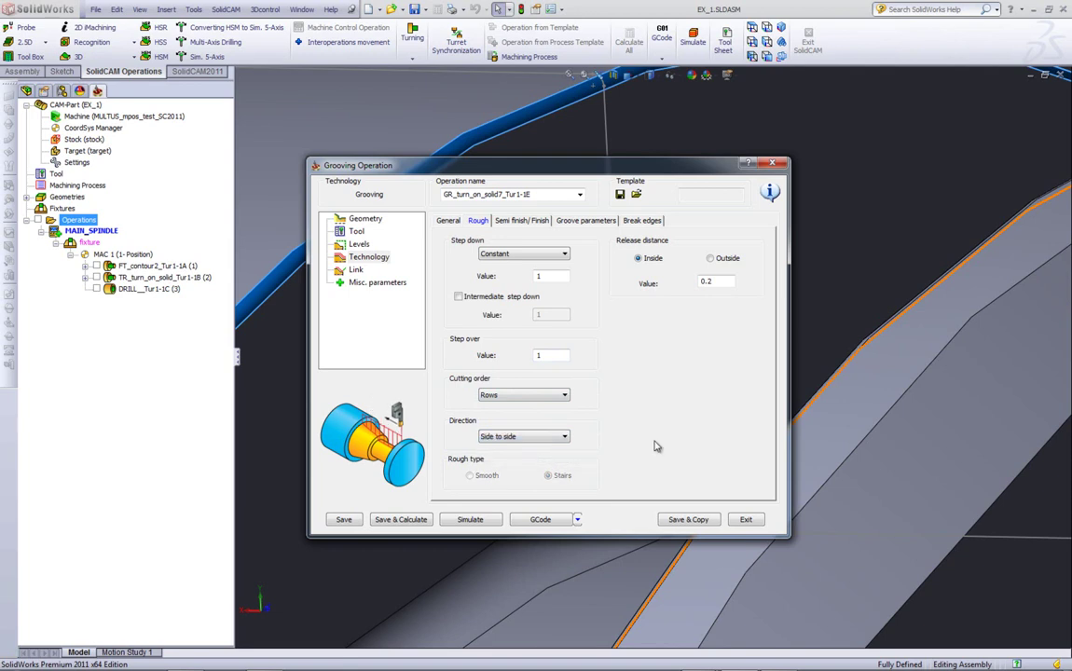
left_click(479, 221)
left_click(522, 221)
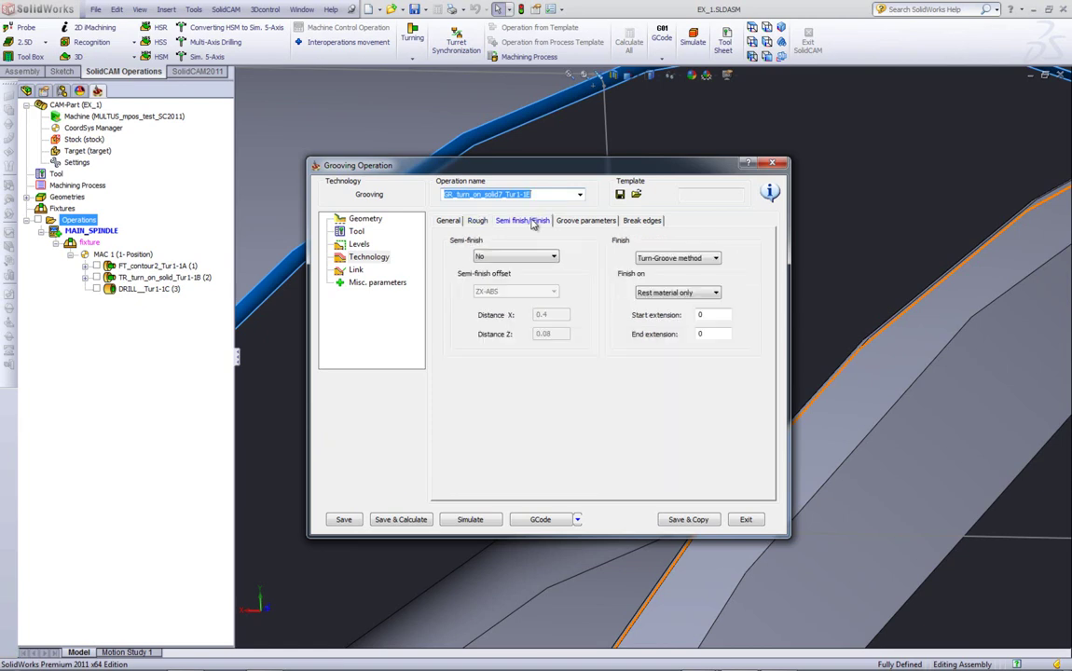
- Set finishing to Advance Down only with Semi-finish No, then save and calculate the operation
left_click(664, 259)
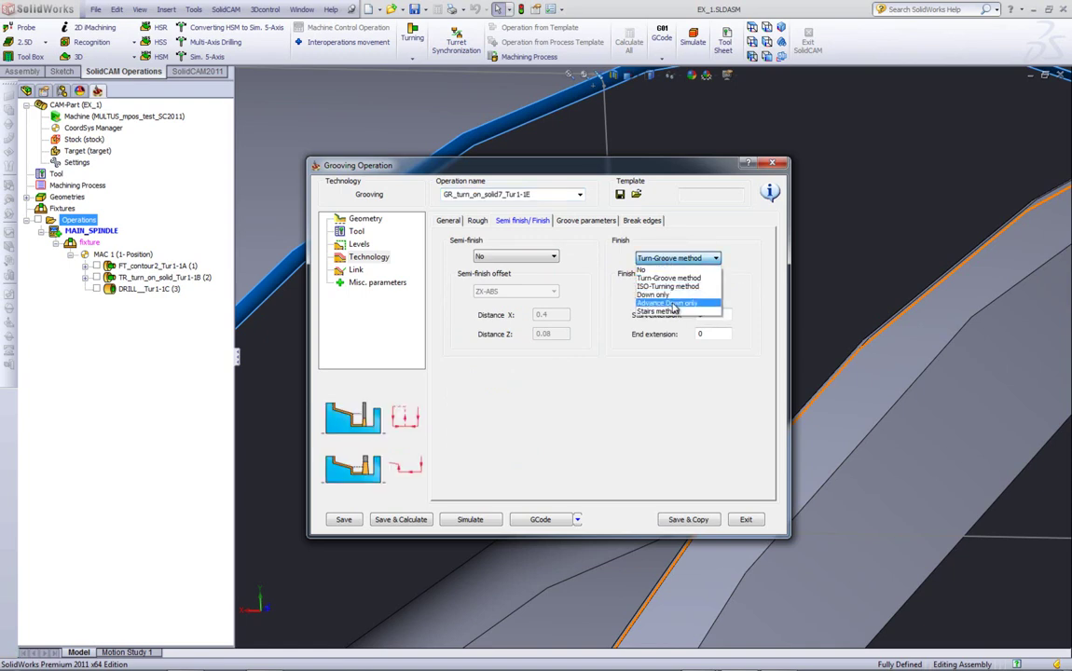
left_click(673, 305)
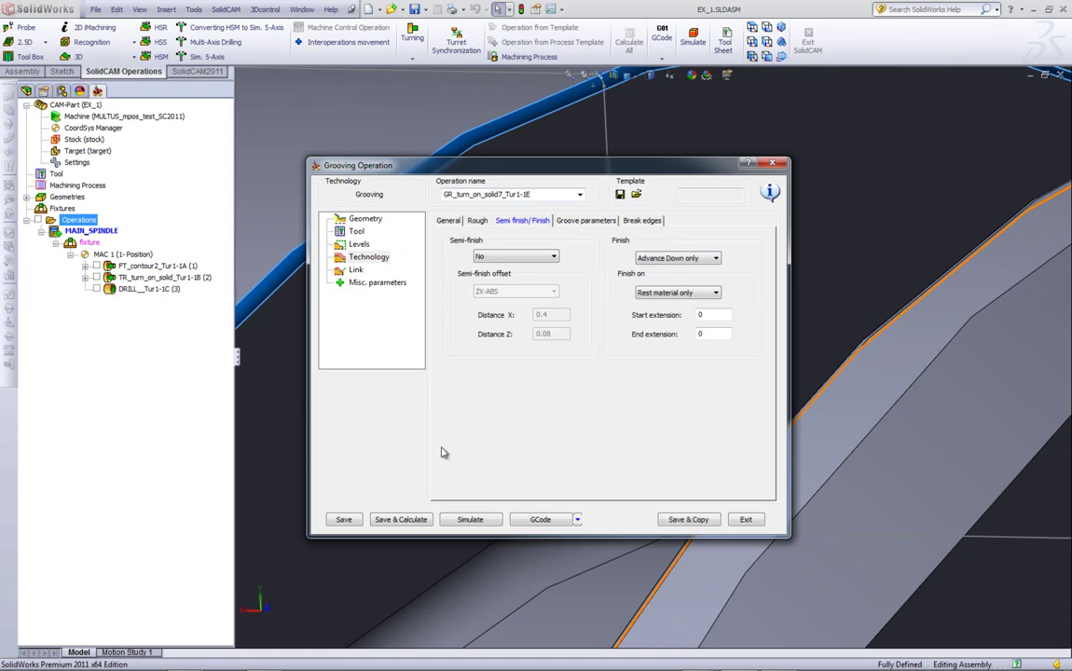
left_click(407, 520)
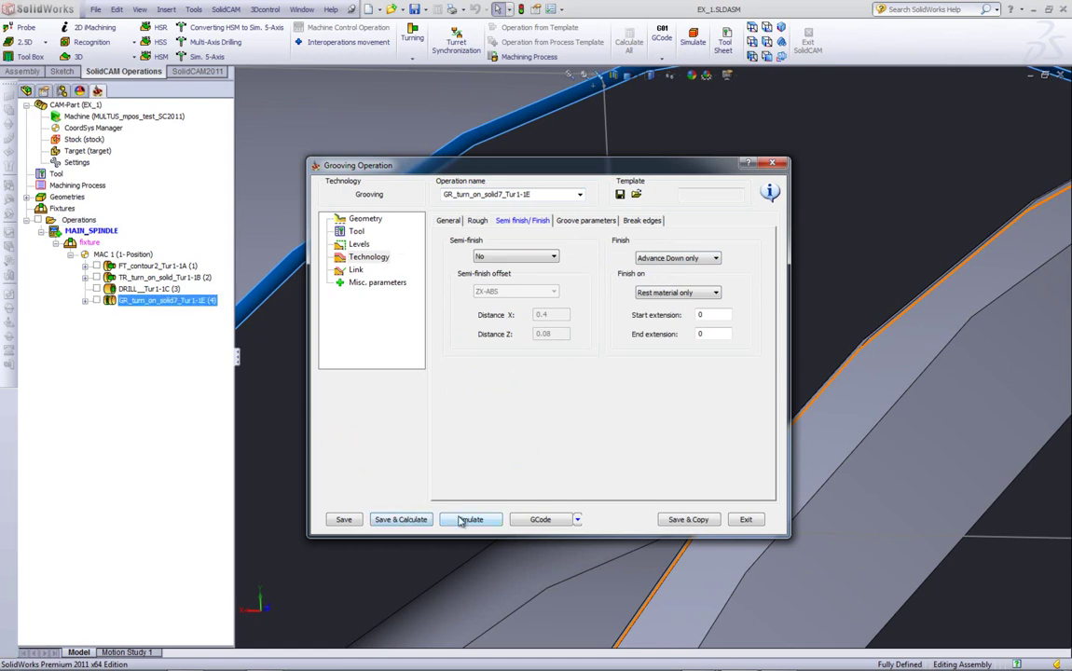
- Simulate the grooving operation in the 2D Turning view, zoomed on the groove, playing then pausing
left_click(469, 519)
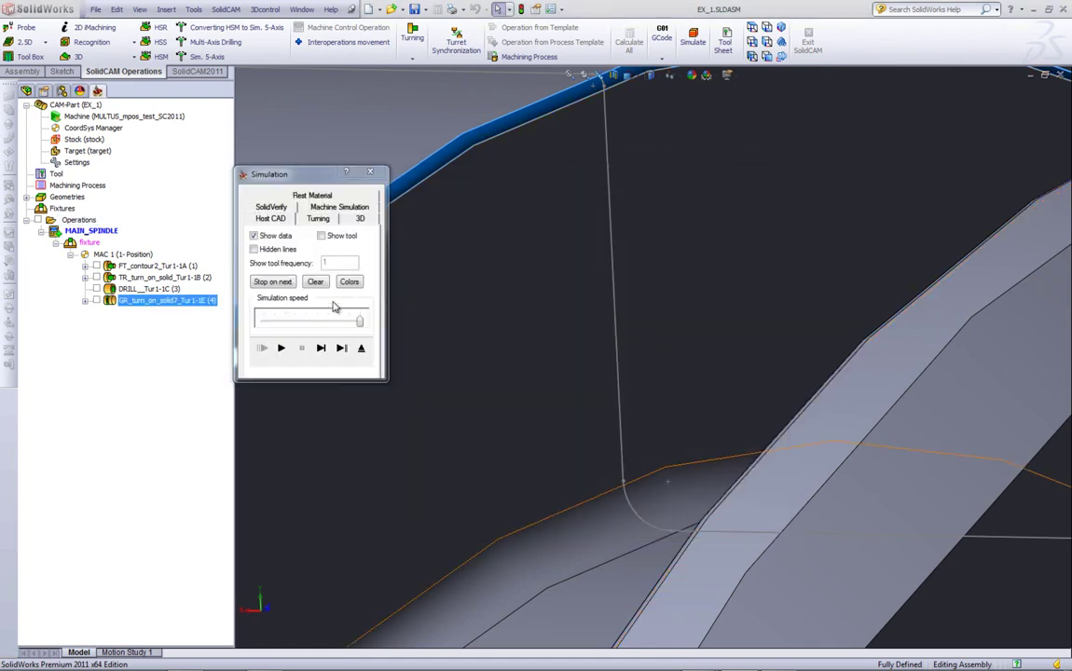
left_click(318, 218)
left_click_drag(677, 251, 553, 333)
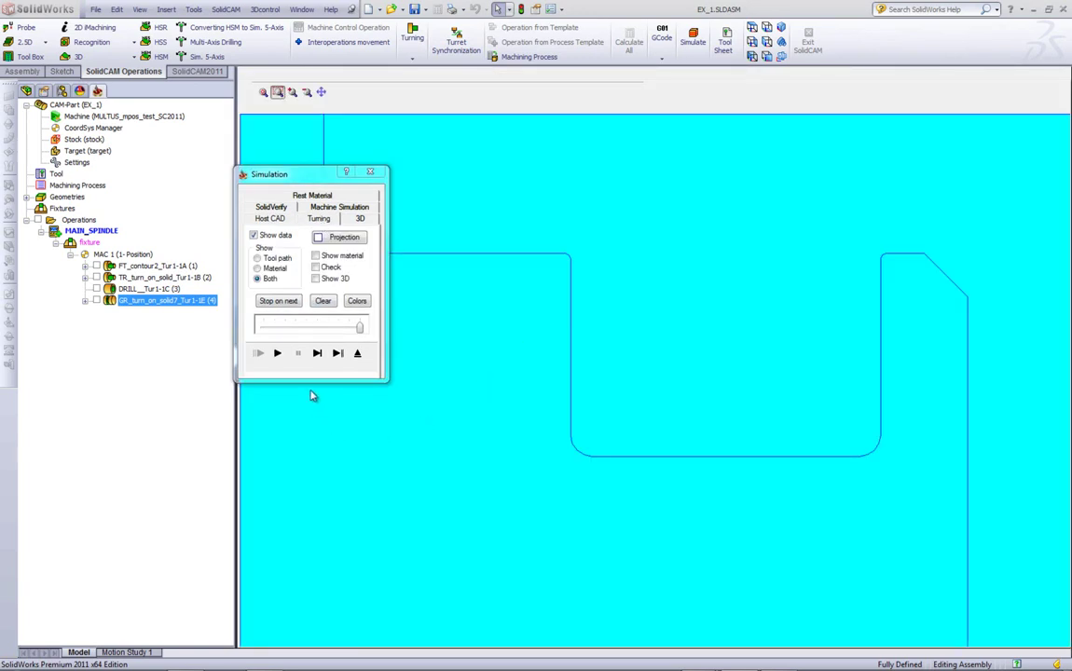
left_click_drag(359, 327, 348, 327)
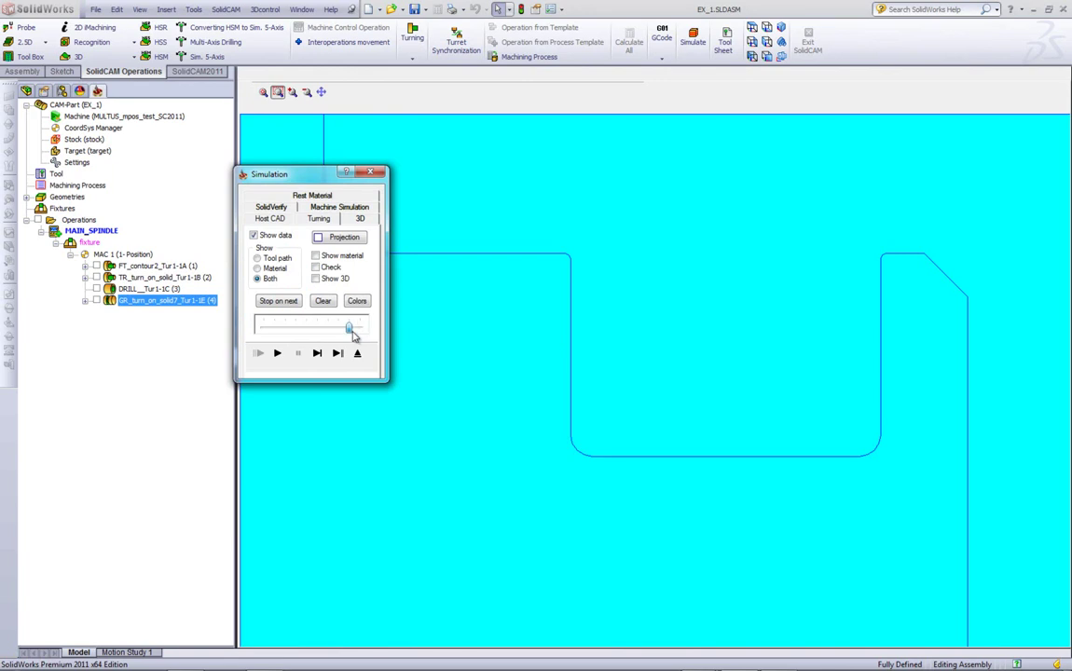
left_click(278, 354)
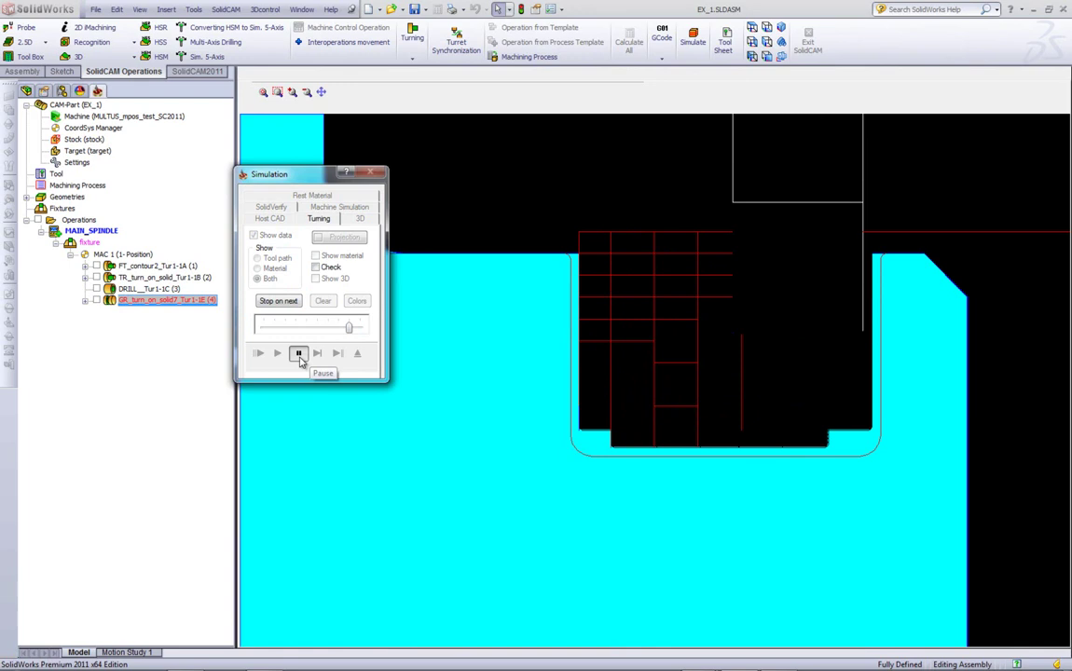
left_click(299, 354)
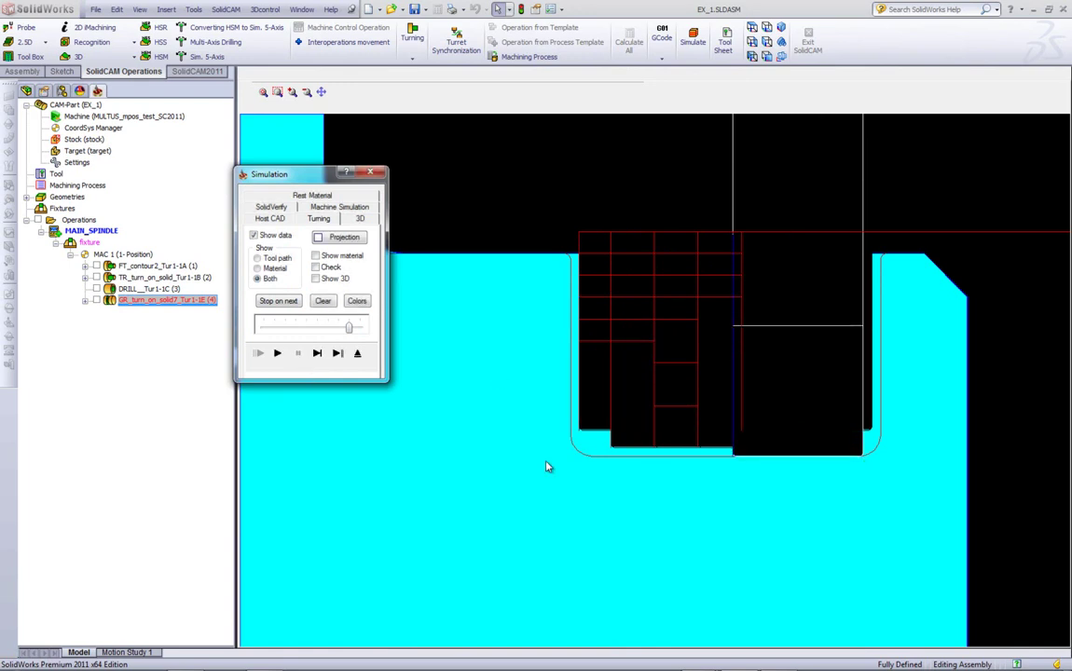
- Step the simulation move by move through the groove passes, then resume continuous play
left_click(317, 354)
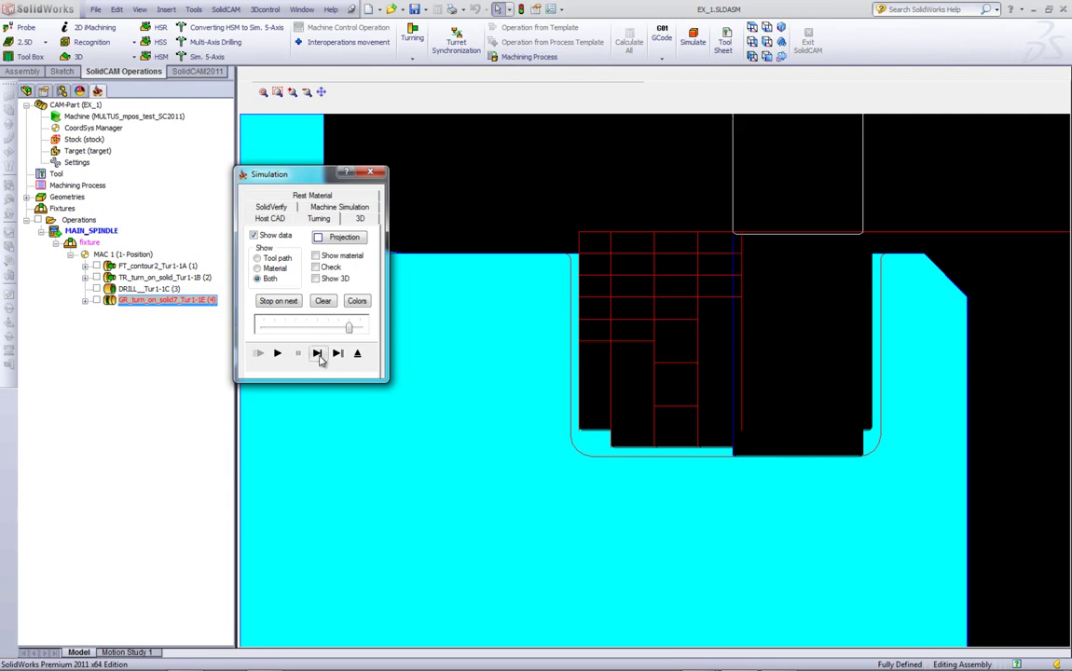
left_click(317, 354)
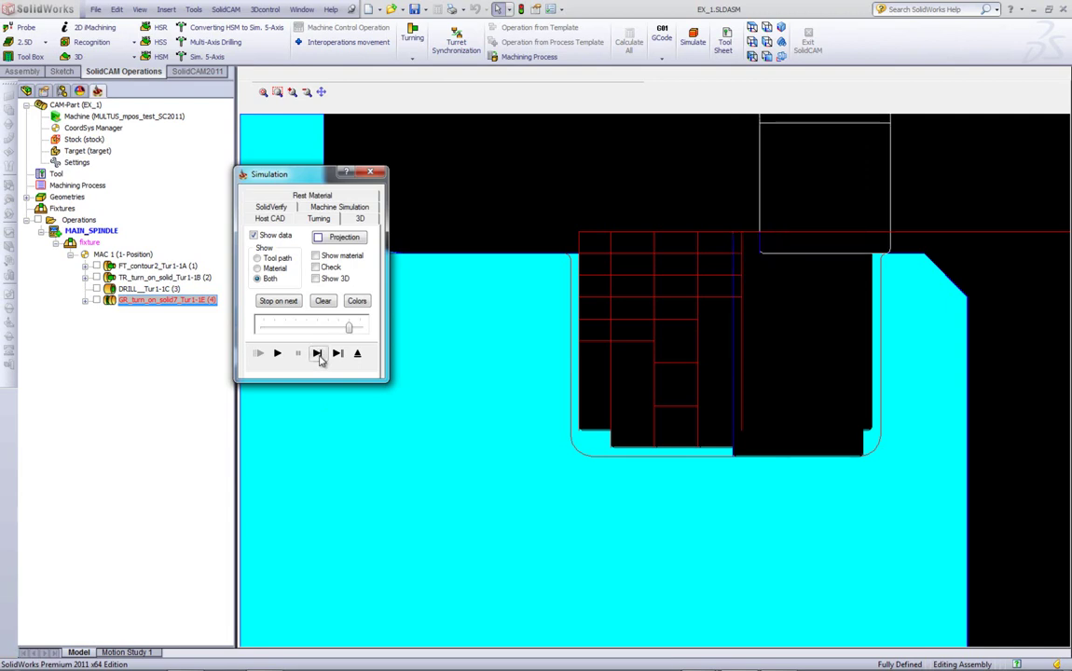
left_click(317, 353)
left_click(317, 353)
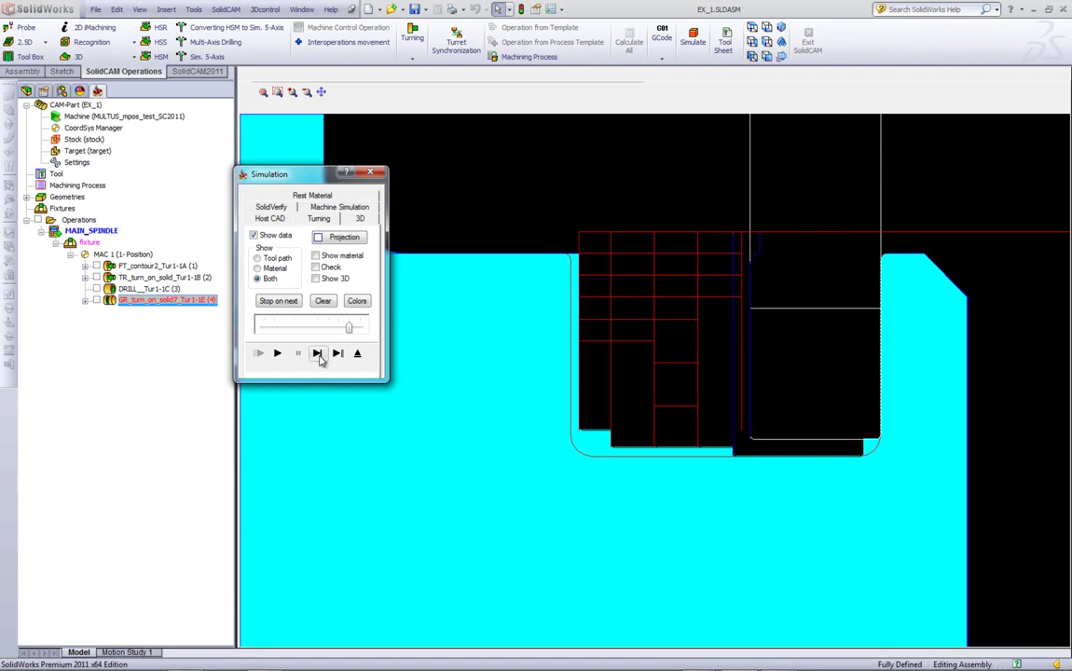
left_click(317, 353)
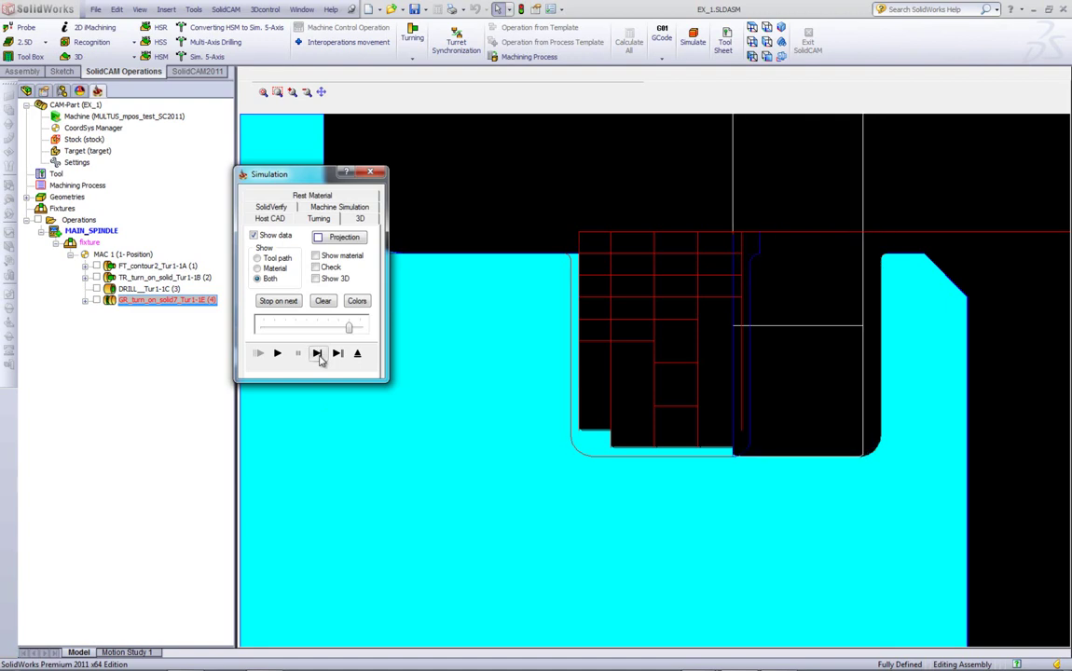
left_click(318, 353)
left_click(317, 353)
left_click(317, 353)
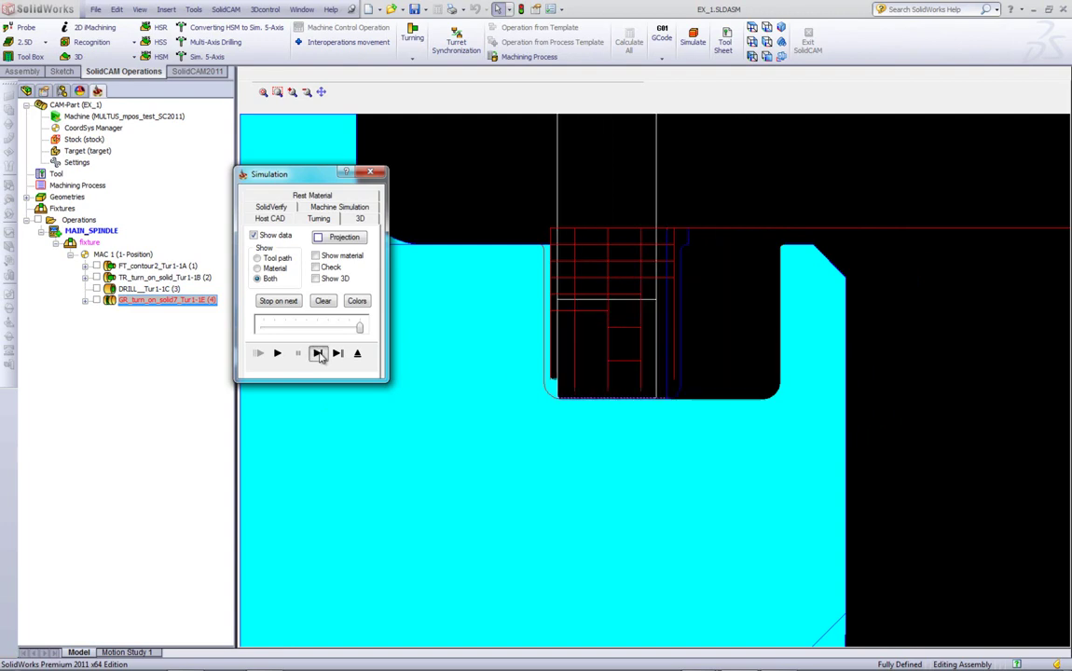
left_click(317, 353)
left_click(317, 354)
left_click(317, 354)
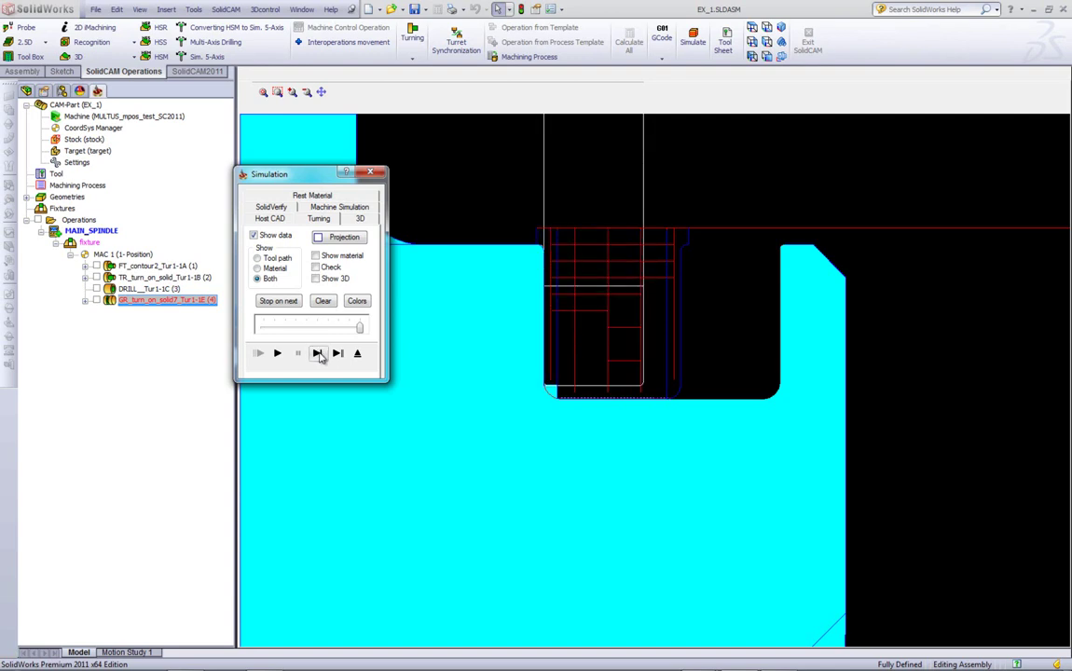
left_click(317, 353)
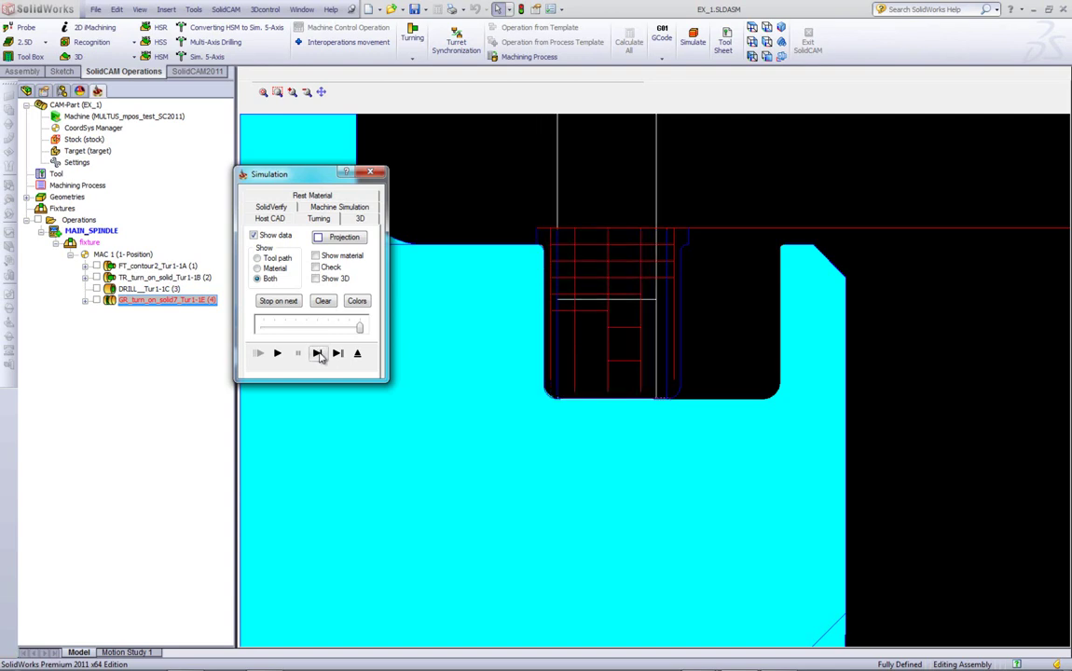
left_click(278, 354)
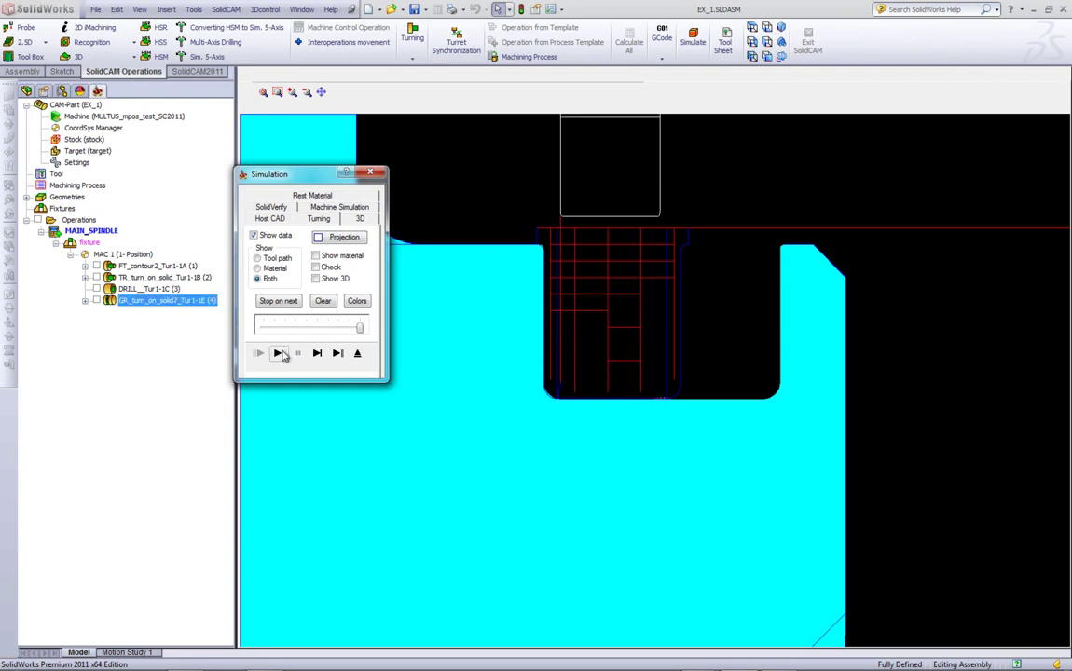